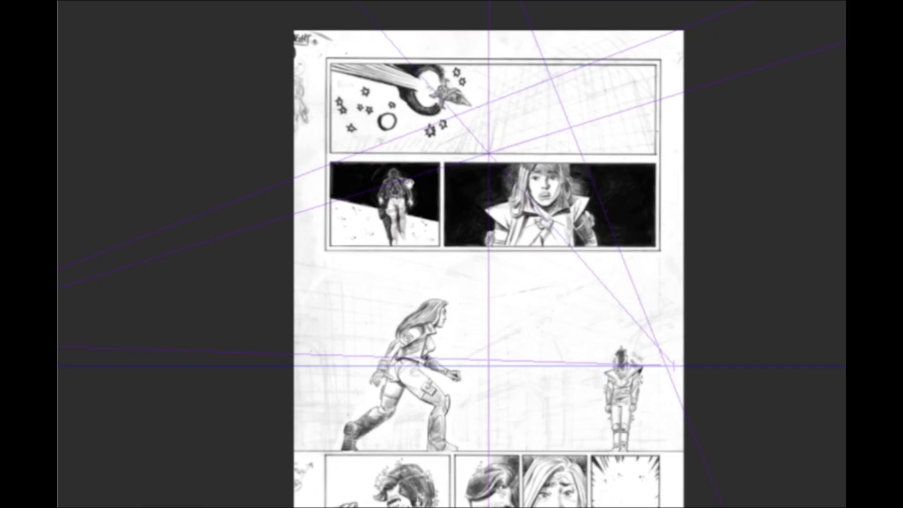
Reposition the two rising perspective guide lines over the pencilled grid in the top comic panel.
left_click_drag(425, 159, 355, 223)
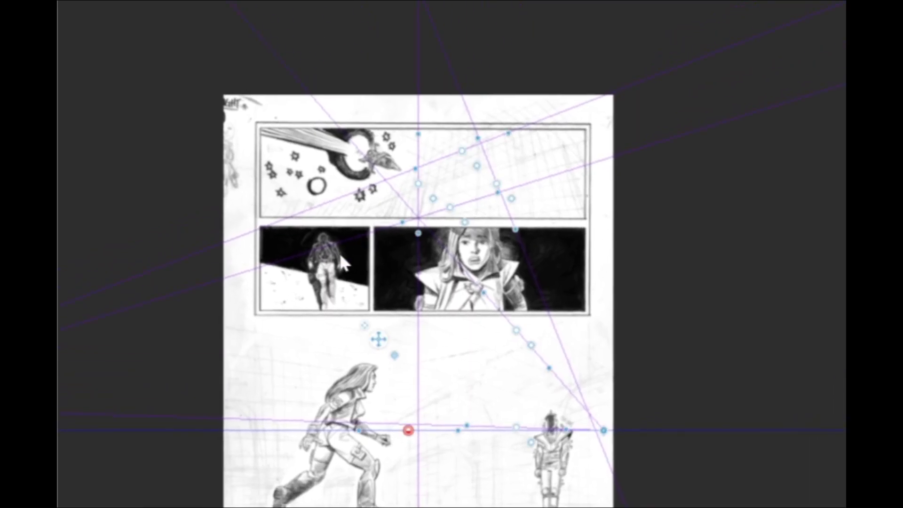
scroll(339, 252, "up", 10)
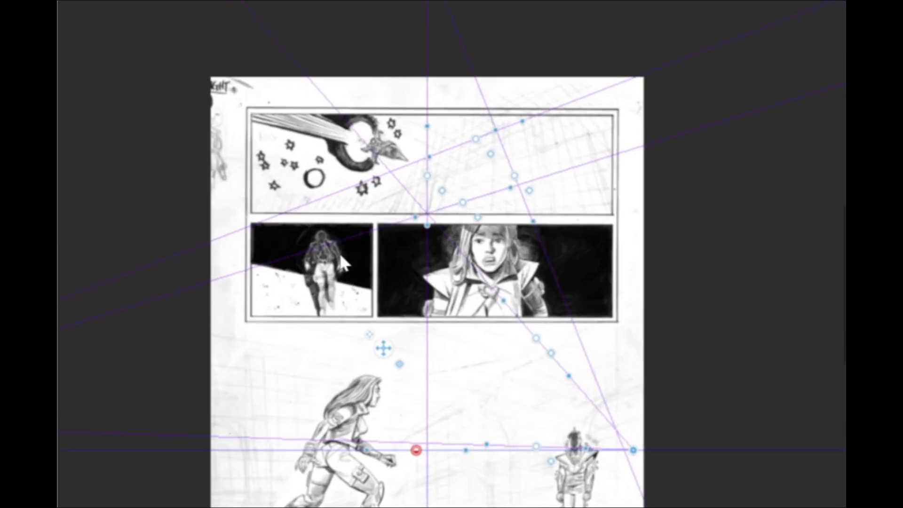
left_click_drag(347, 232, 220, 367)
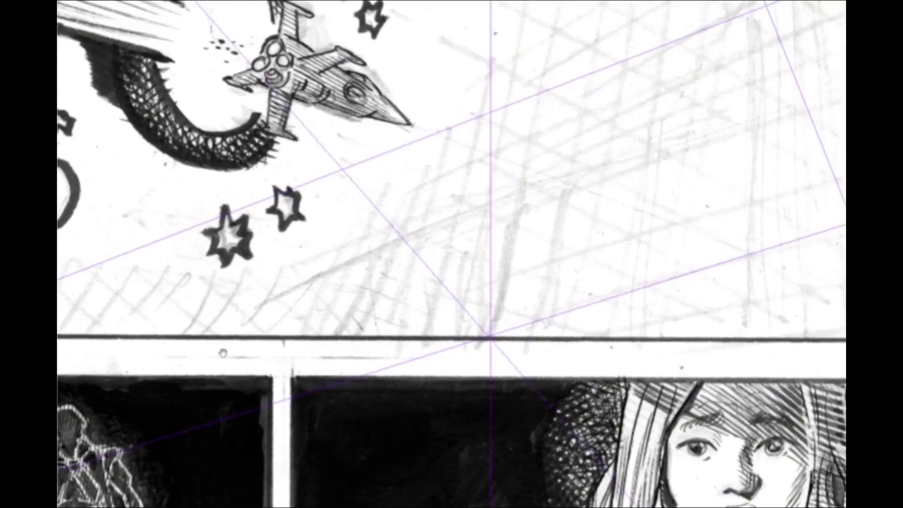
left_click_drag(234, 310, 106, 452)
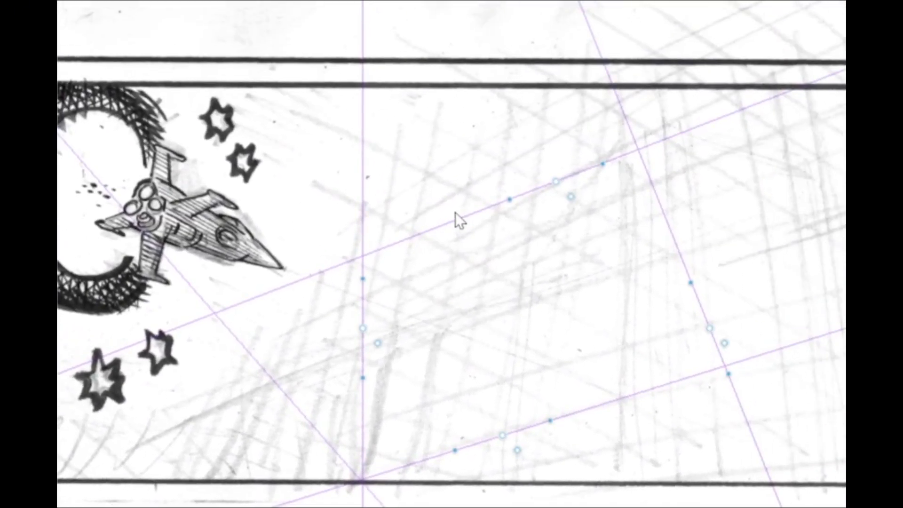
left_click_drag(556, 181, 552, 139)
left_click_drag(507, 157, 483, 177)
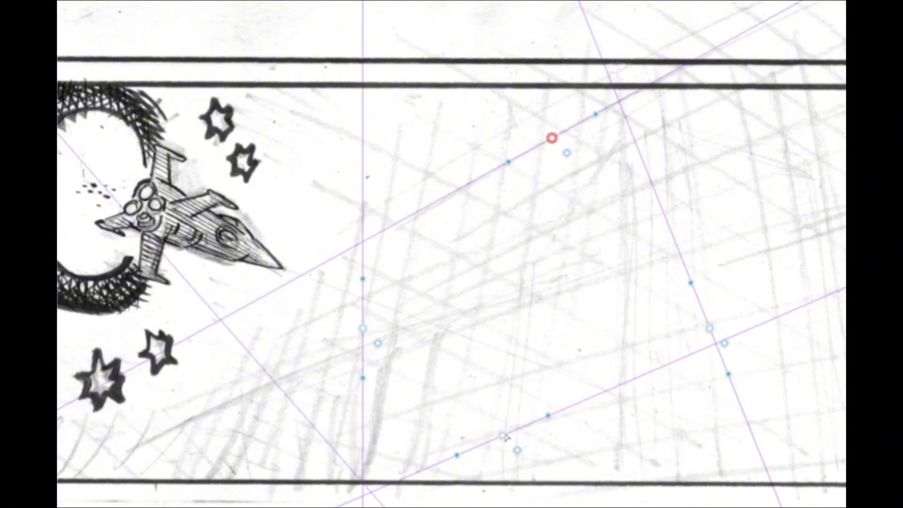
left_click_drag(503, 436, 541, 464)
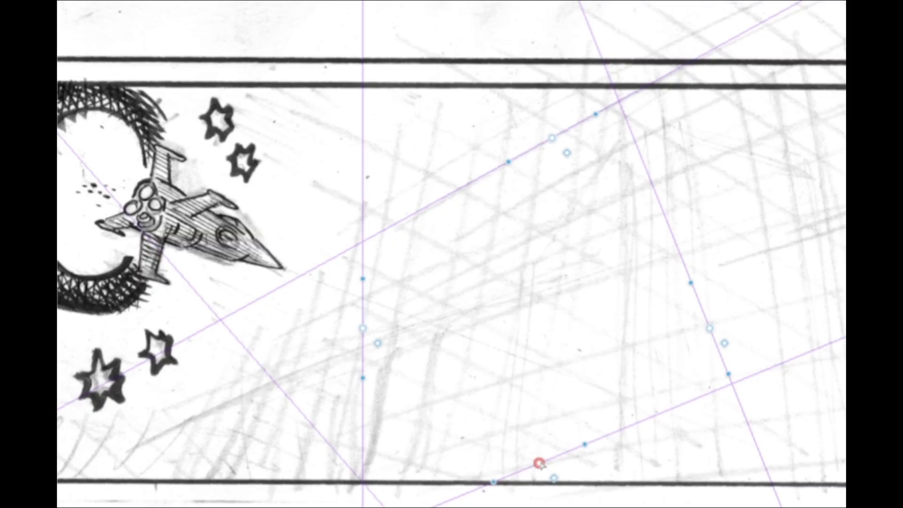
left_click_drag(539, 463, 540, 433)
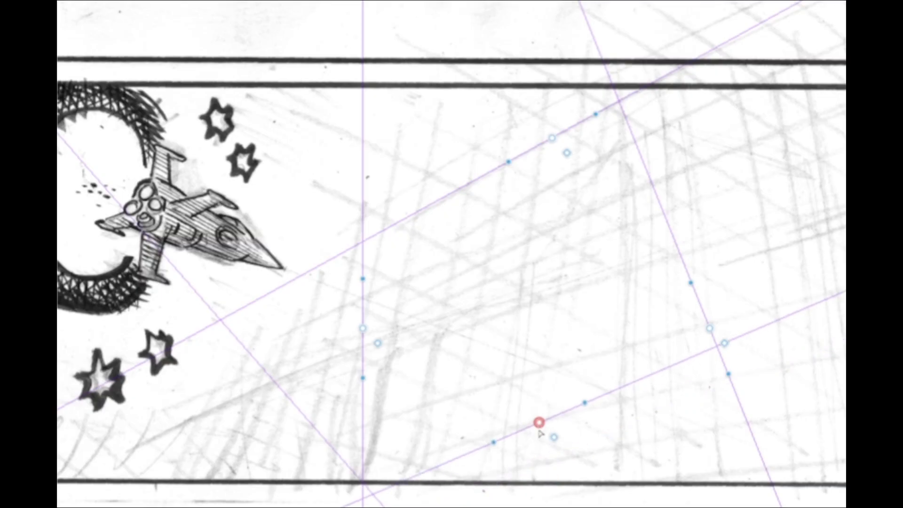
Try to move the whole perspective ruler slightly down the page, then undo that move and the last guide line adjustment.
scroll(540, 431, "down", 2)
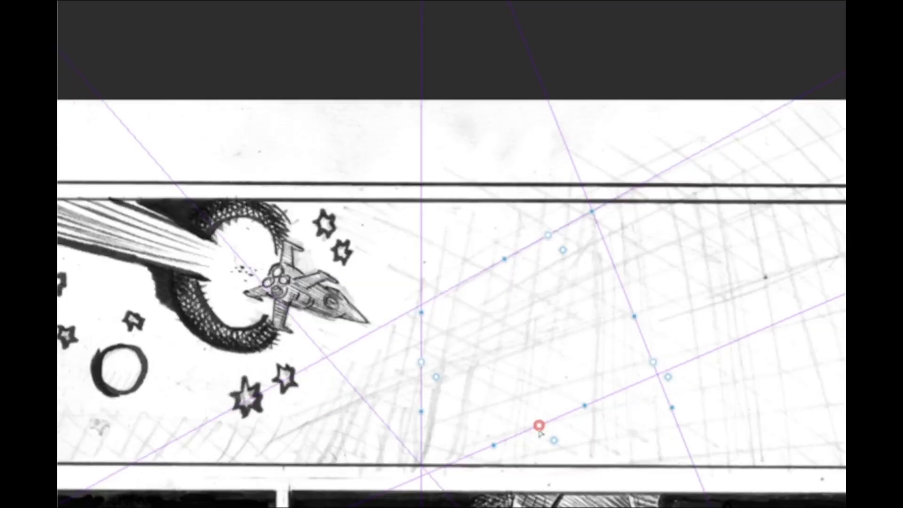
key("space")
left_click_drag(252, 486, 236, 46)
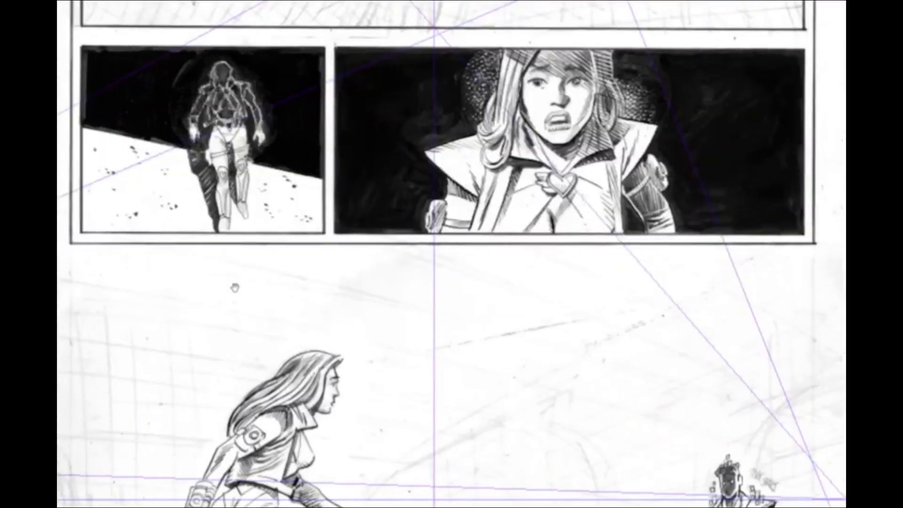
left_click_drag(236, 286, 244, 386)
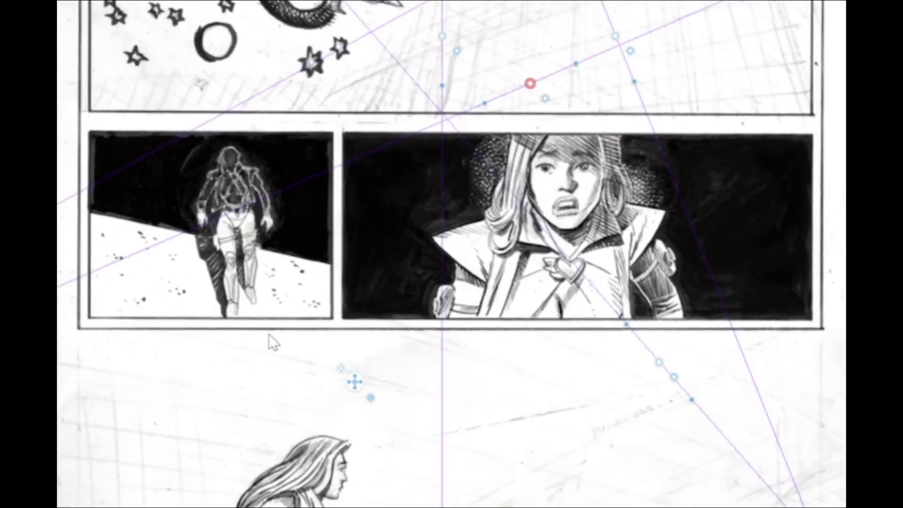
scroll(266, 348, "down", 3)
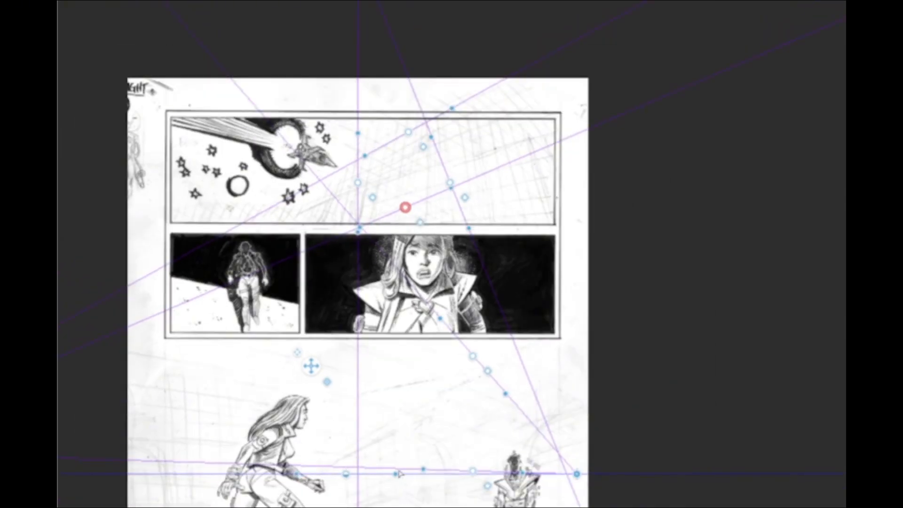
left_click_drag(219, 416, 217, 334)
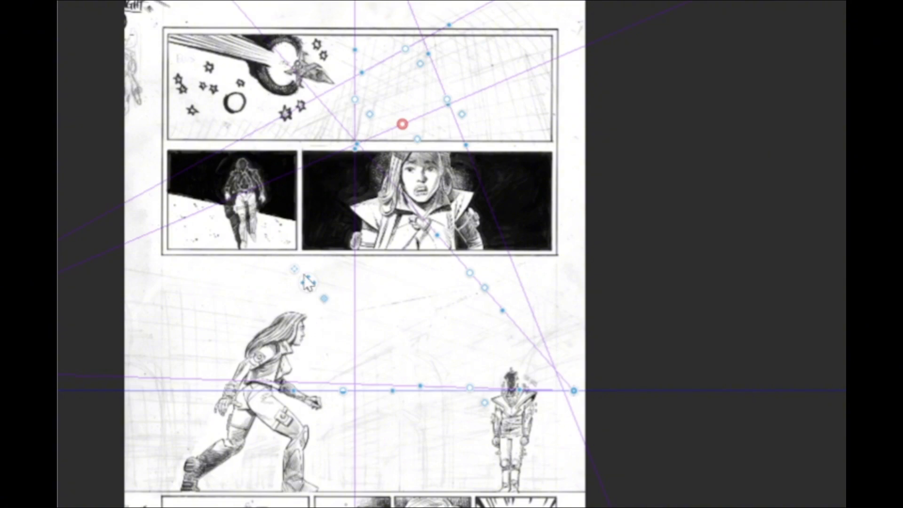
left_click_drag(308, 283, 305, 299)
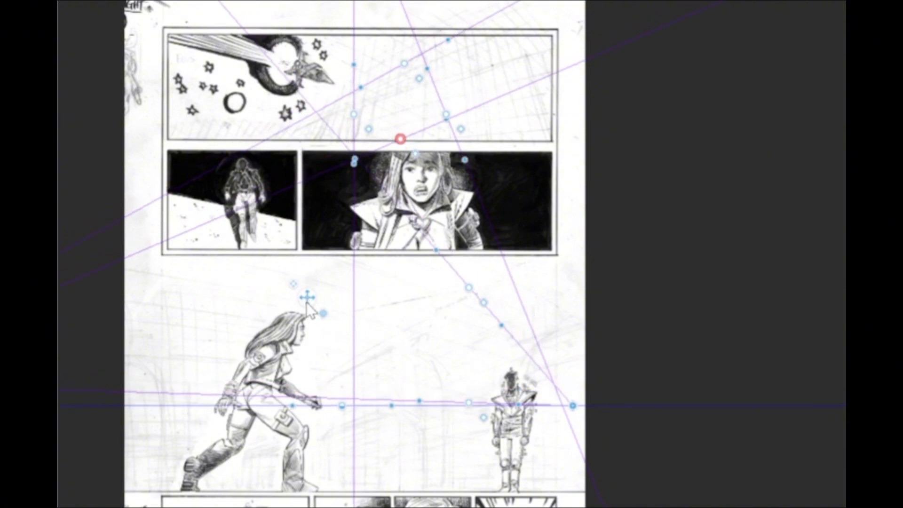
key("ctrl+z")
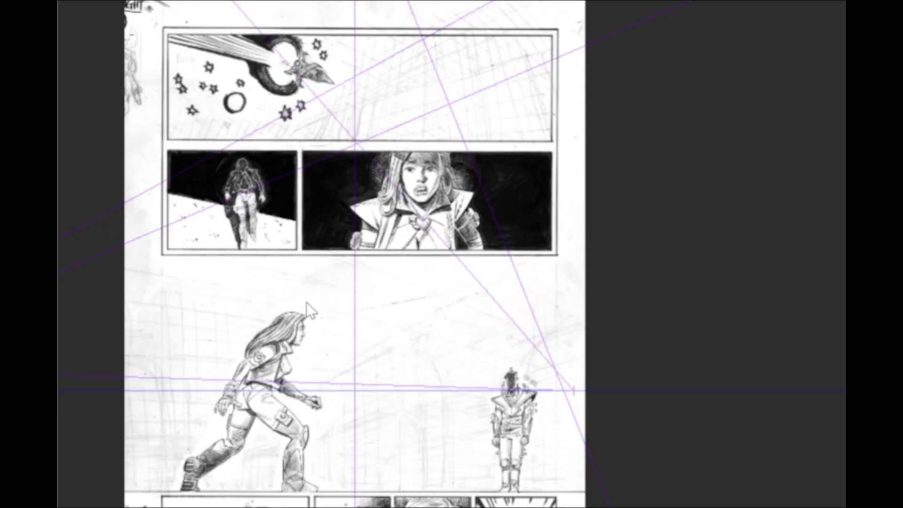
key("ctrl+z")
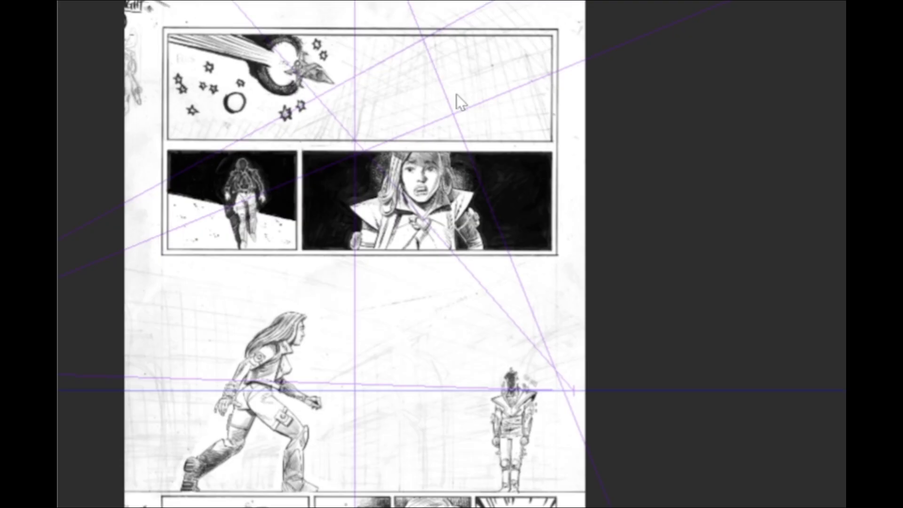
Select the perspective ruler and fit its two rising guide lines to the pencilled diagonals in the right half of the top panel.
left_click(428, 125)
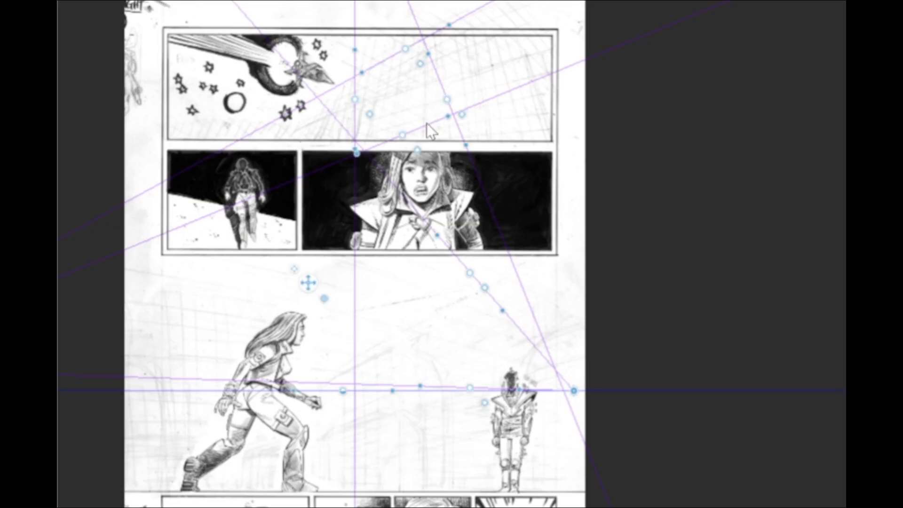
mouse_move(435, 132)
left_mouse_down()
mouse_move(508, 115)
mouse_move(514, 130)
left_mouse_up()
mouse_move(563, 114)
left_mouse_down()
mouse_move(567, 106)
mouse_move(570, 117)
mouse_move(492, 63)
mouse_move(506, 142)
mouse_move(497, 65)
left_mouse_up()
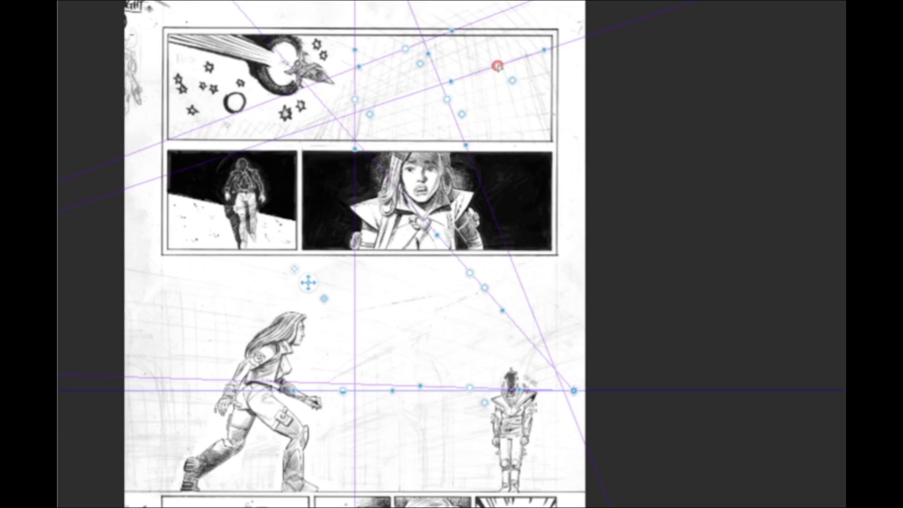
mouse_move(405, 48)
left_mouse_down()
mouse_move(417, 77)
mouse_move(414, 48)
left_mouse_up()
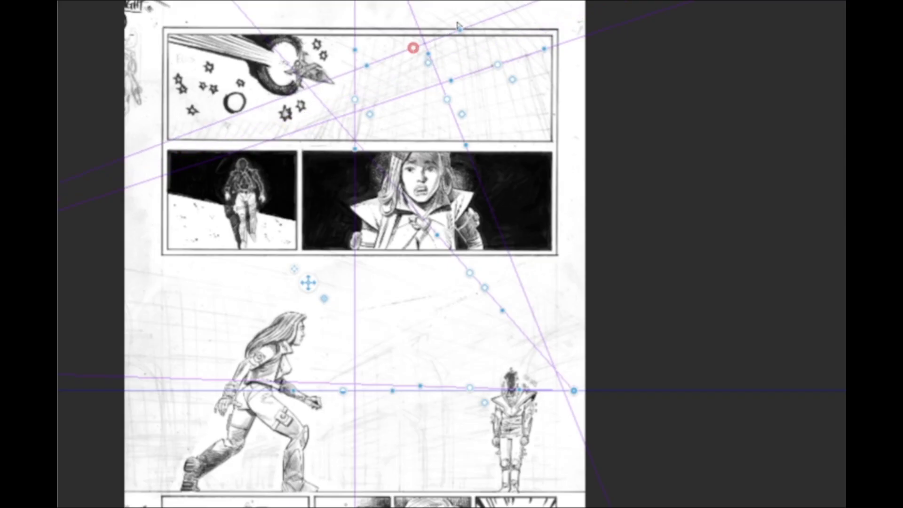
left_click_drag(459, 30, 459, 28)
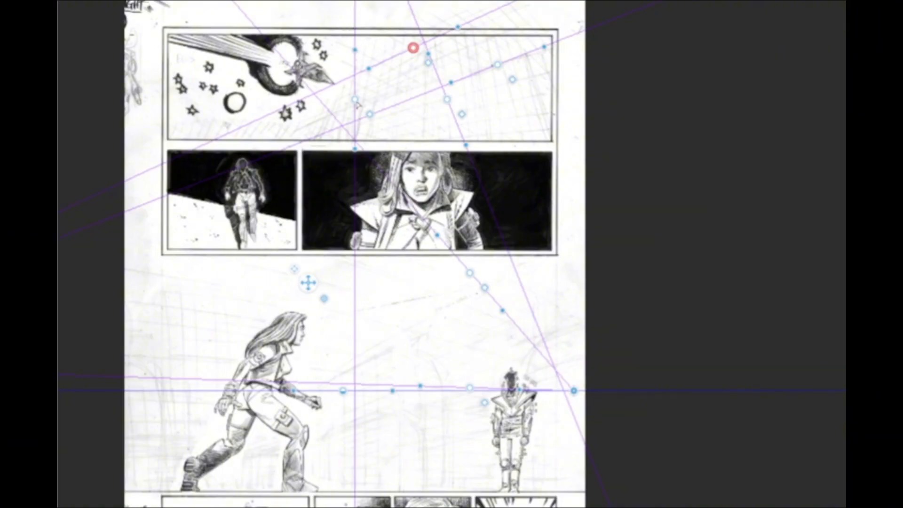
Shift and tilt the two steep guide lines to follow the near-vertical pencil lines at the grid's left side and the top panel's right edge.
mouse_move(355, 100)
left_mouse_down()
mouse_move(333, 105)
mouse_move(335, 127)
mouse_move(359, 107)
left_mouse_up()
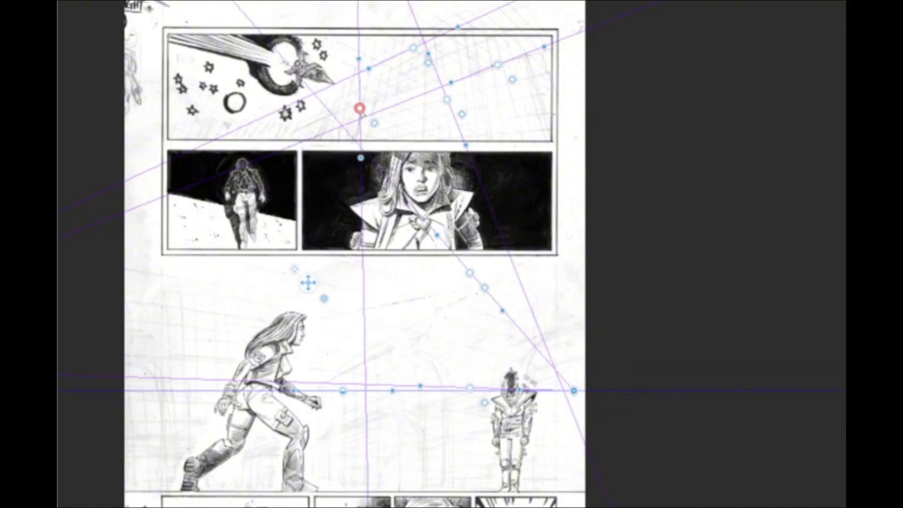
left_click_drag(362, 60, 376, 44)
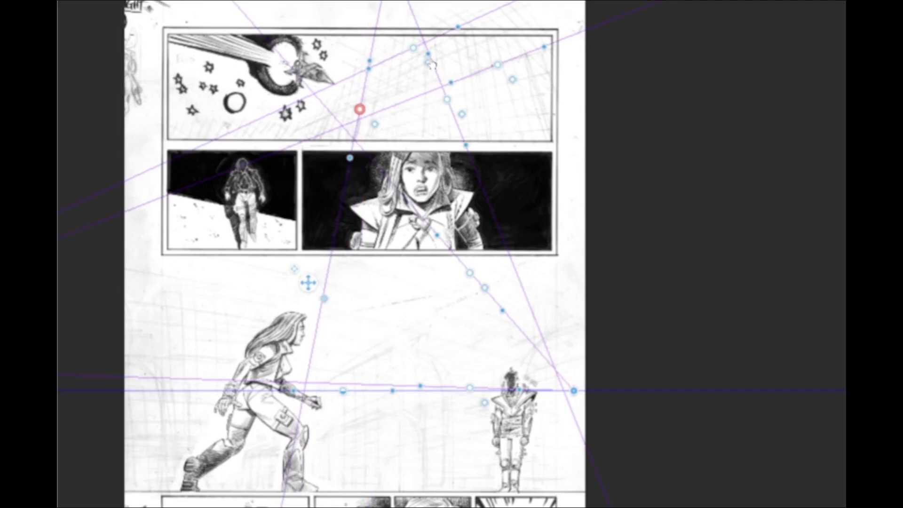
left_click_drag(451, 100, 536, 102)
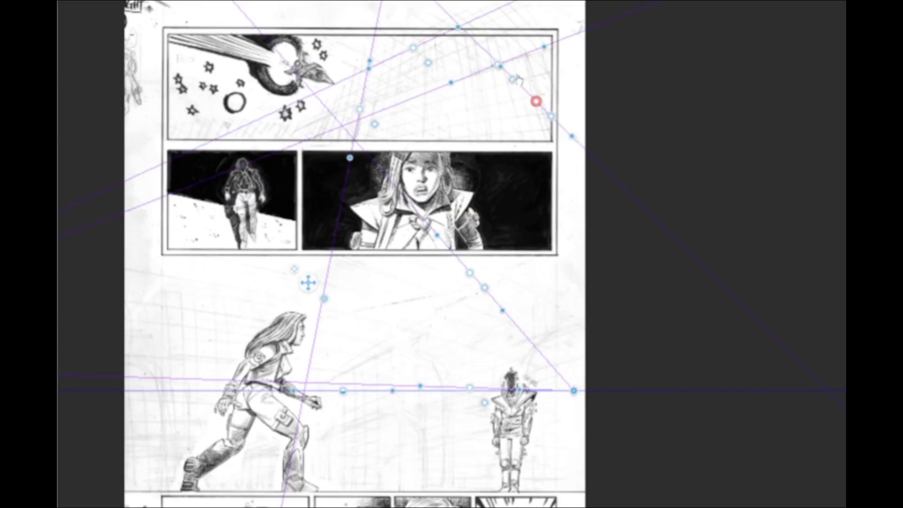
left_click_drag(571, 136, 547, 155)
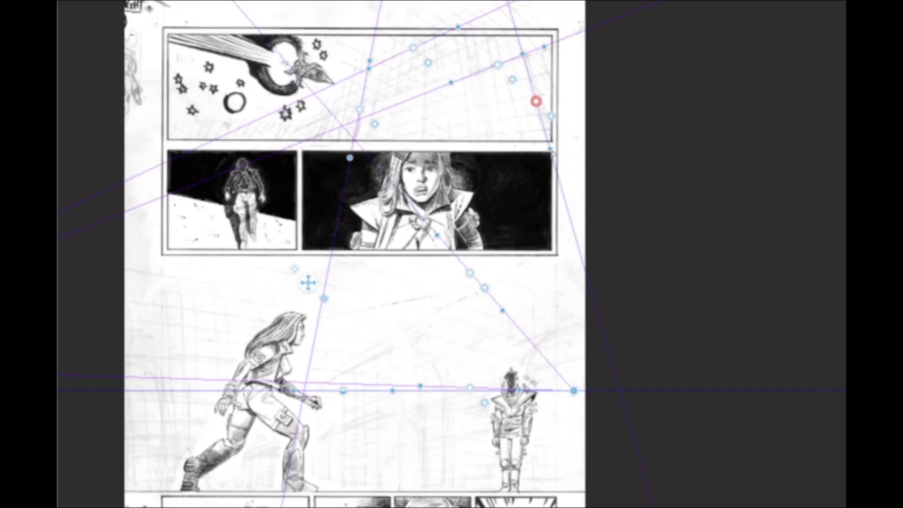
left_click_drag(537, 101, 540, 97)
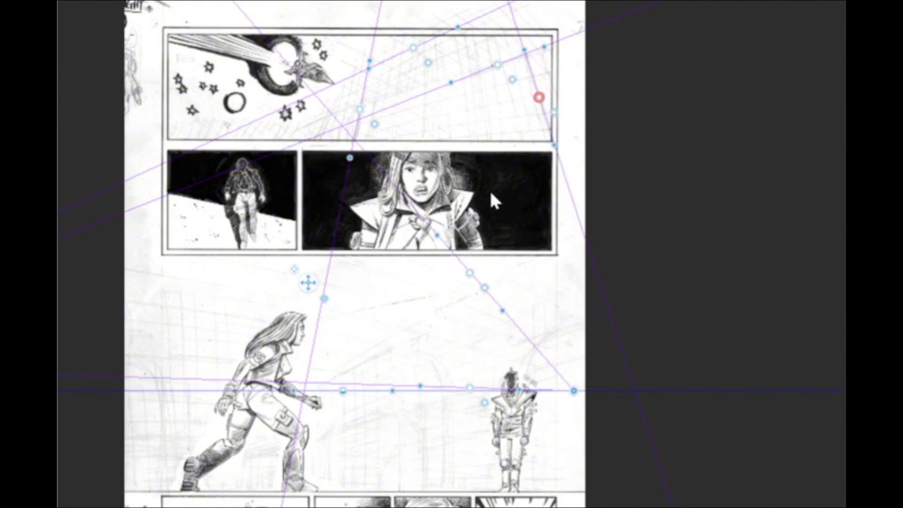
Bring the two remaining guide lines up into the top panel and align them with the pencilled diagonals falling to the right.
left_click(484, 290)
left_click_drag(471, 276, 436, 31)
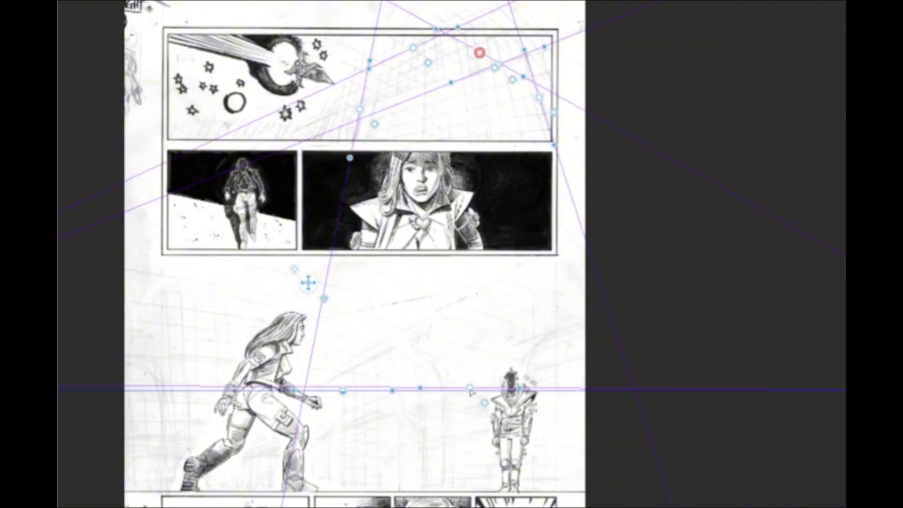
left_click_drag(470, 391, 411, 111)
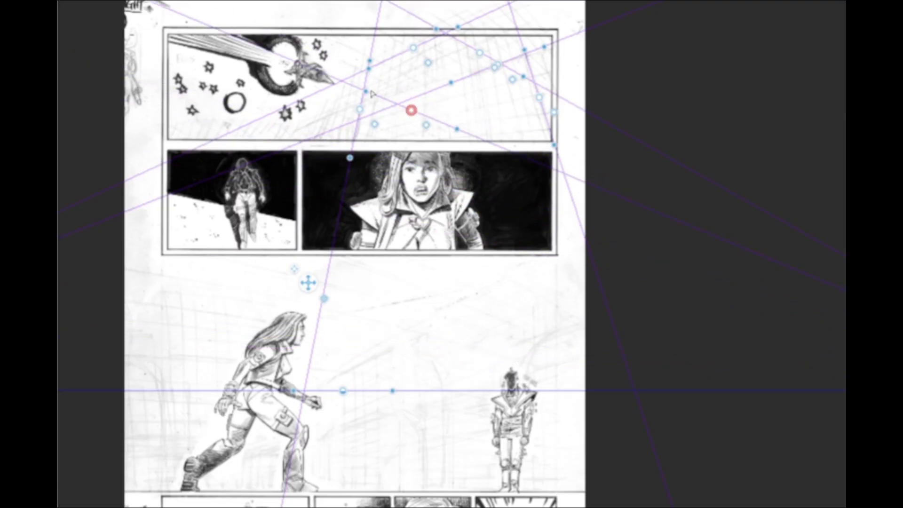
left_click_drag(365, 92, 363, 90)
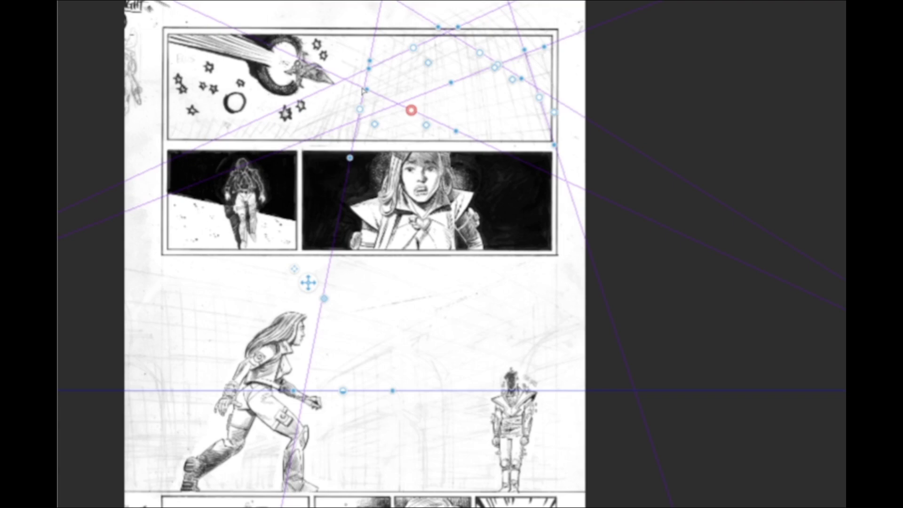
left_click_drag(362, 88, 362, 86)
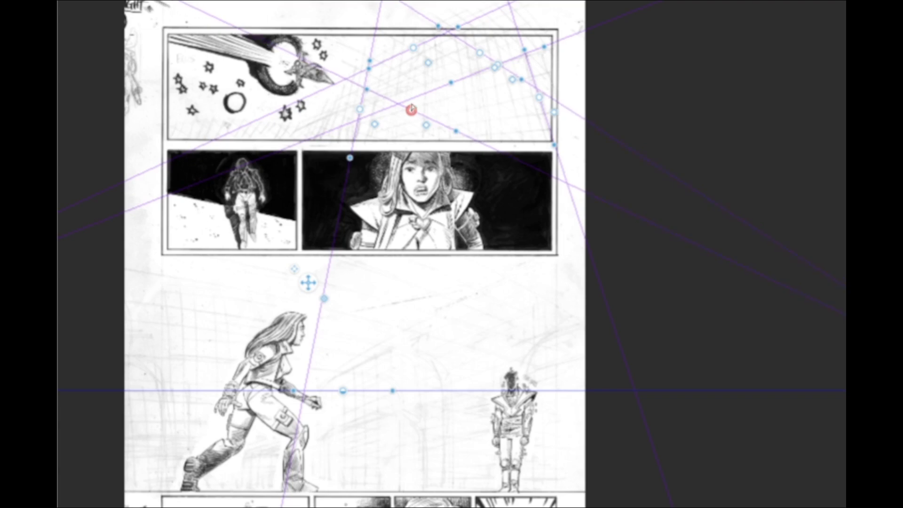
left_click_drag(411, 111, 398, 117)
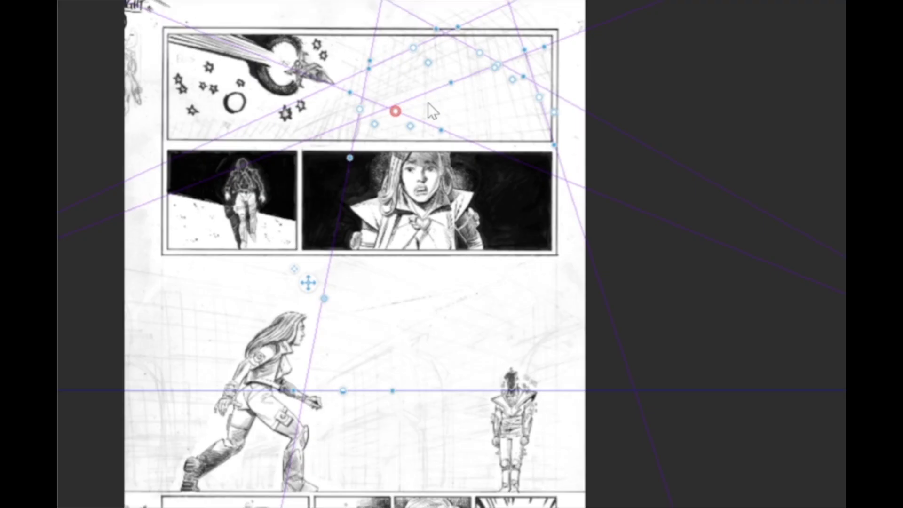
scroll(484, 87, "up", 5)
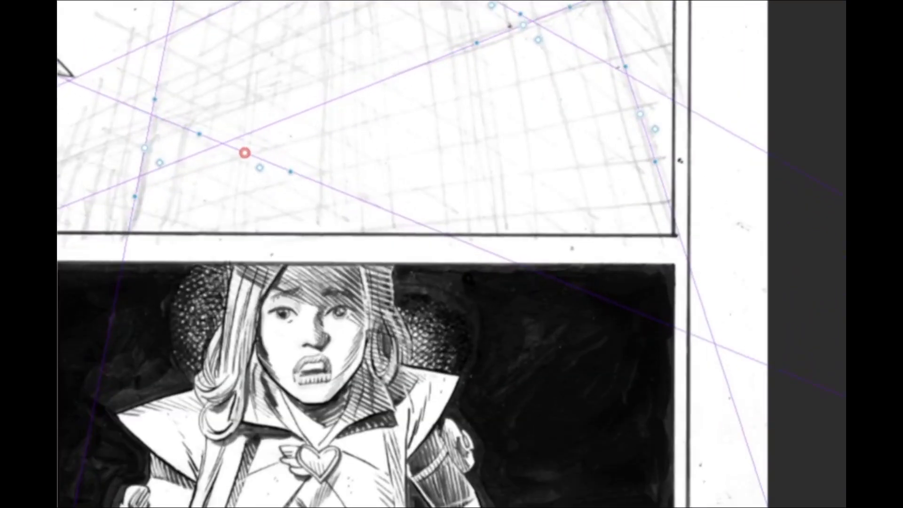
left_click_drag(245, 152, 244, 153)
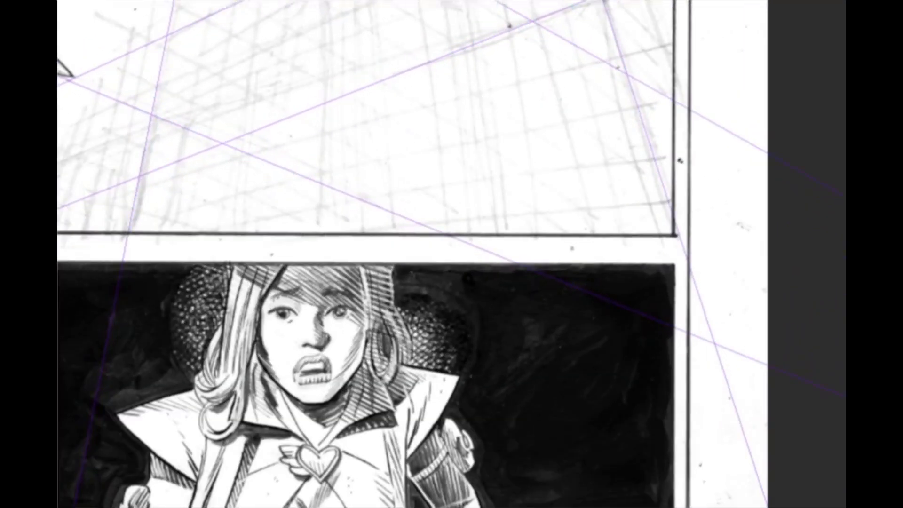